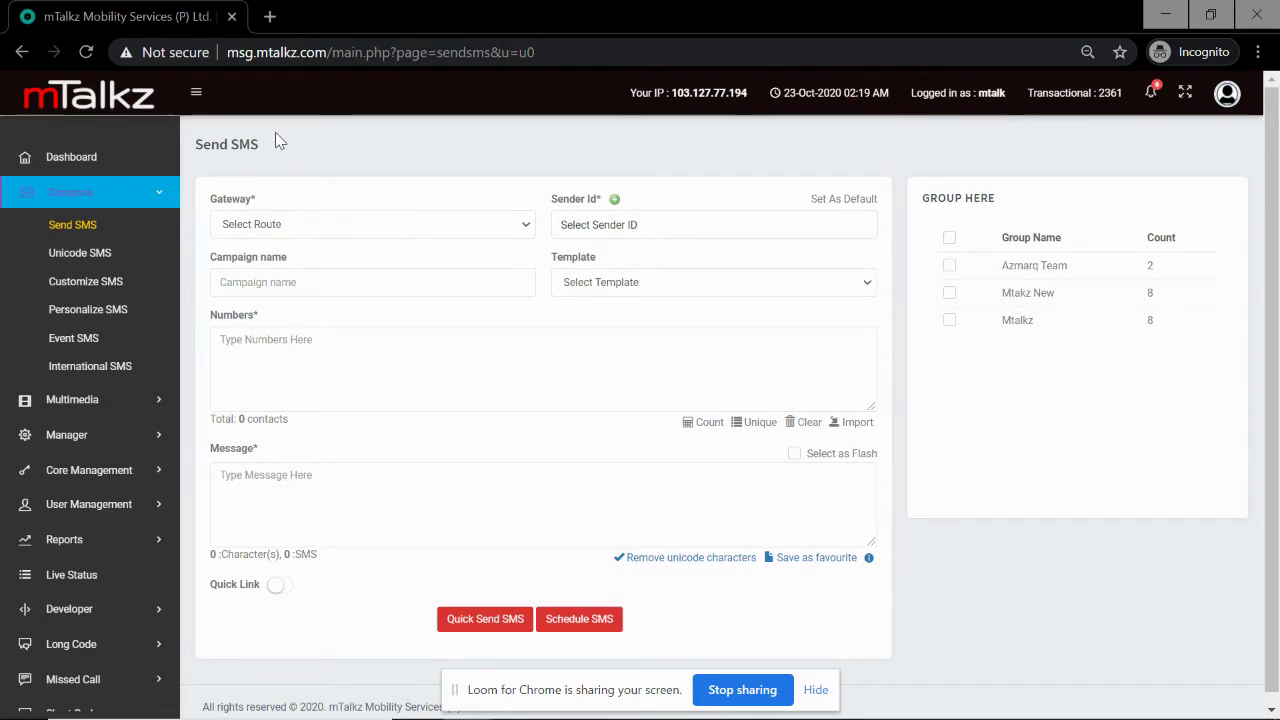
- Go to Manager > Manage Template and start a new template with Create Template
left_click(128, 434)
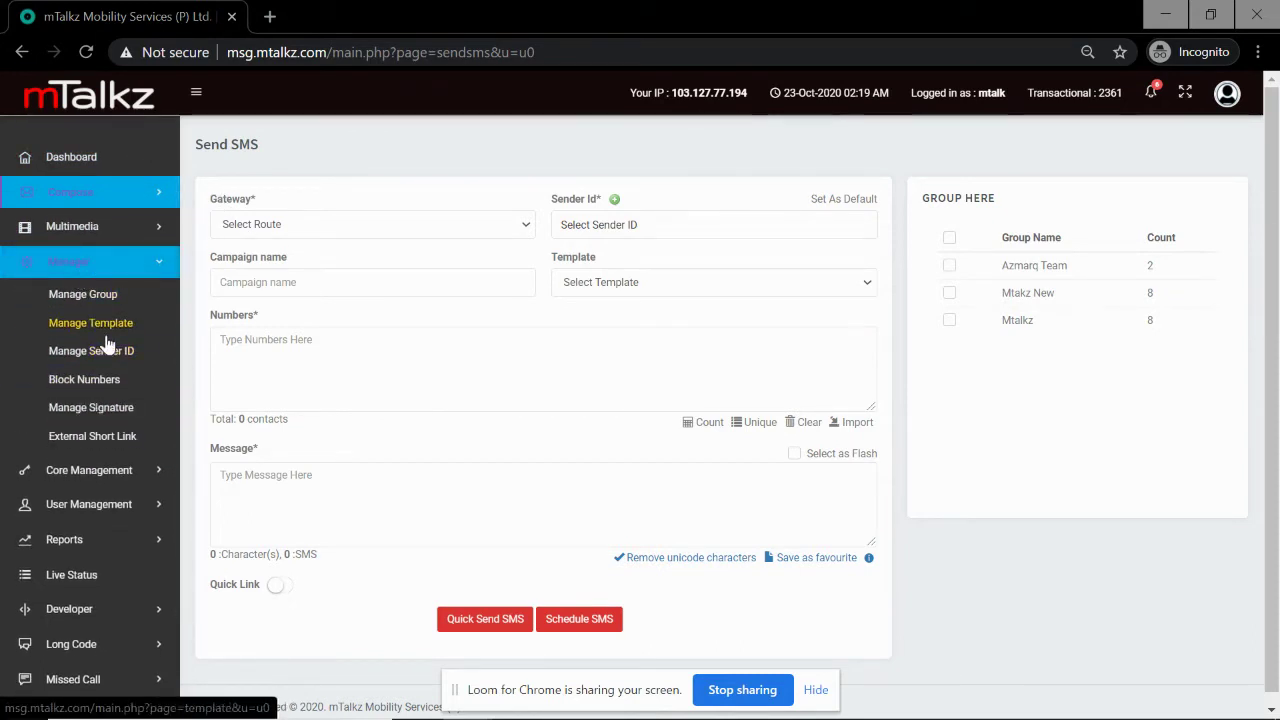
left_click(125, 330)
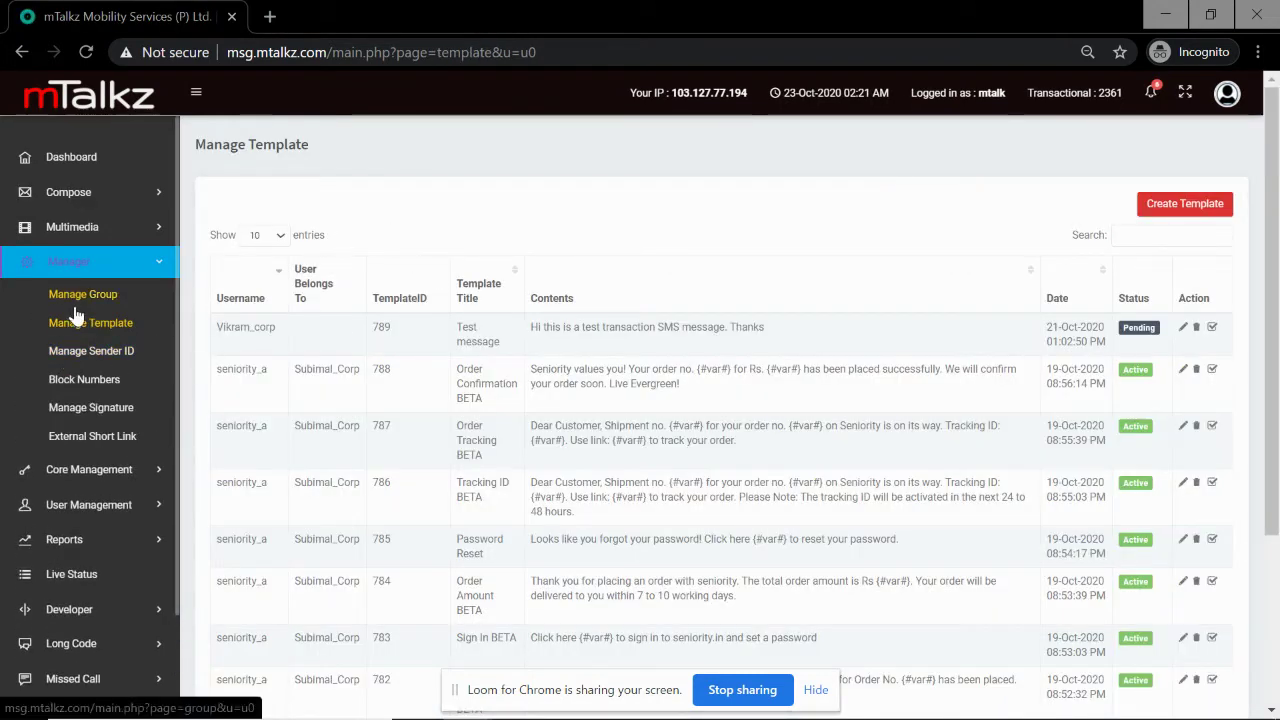
left_click(1193, 207)
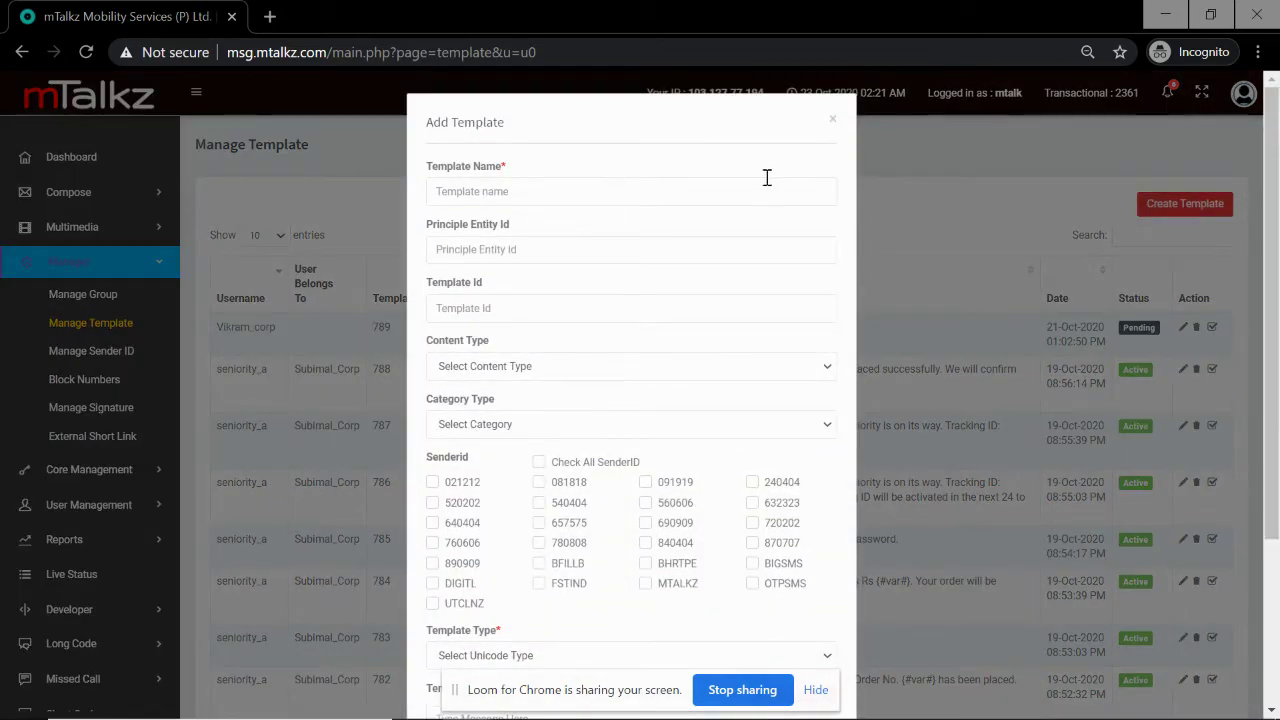
- Enter 'mTalkz Test' as the template name, correcting typos along the way
left_click(650, 191)
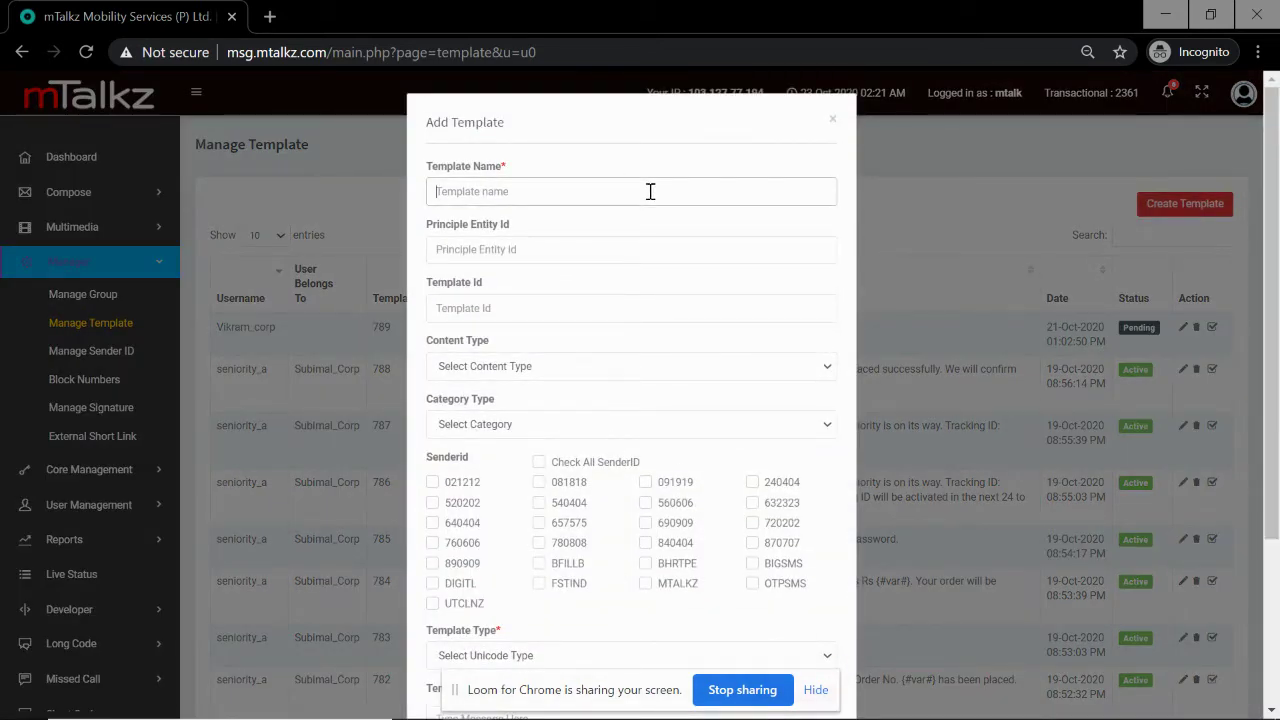
type("M")
key("BackSpace")
type("mTa")
type("kz Te")
key("BackSpace")
key("BackSpace")
key("BackSpace")
key("BackSpace")
type("kz Test")
- Fill in the principal entity ID and the template ID
left_click(604, 263)
type("110")
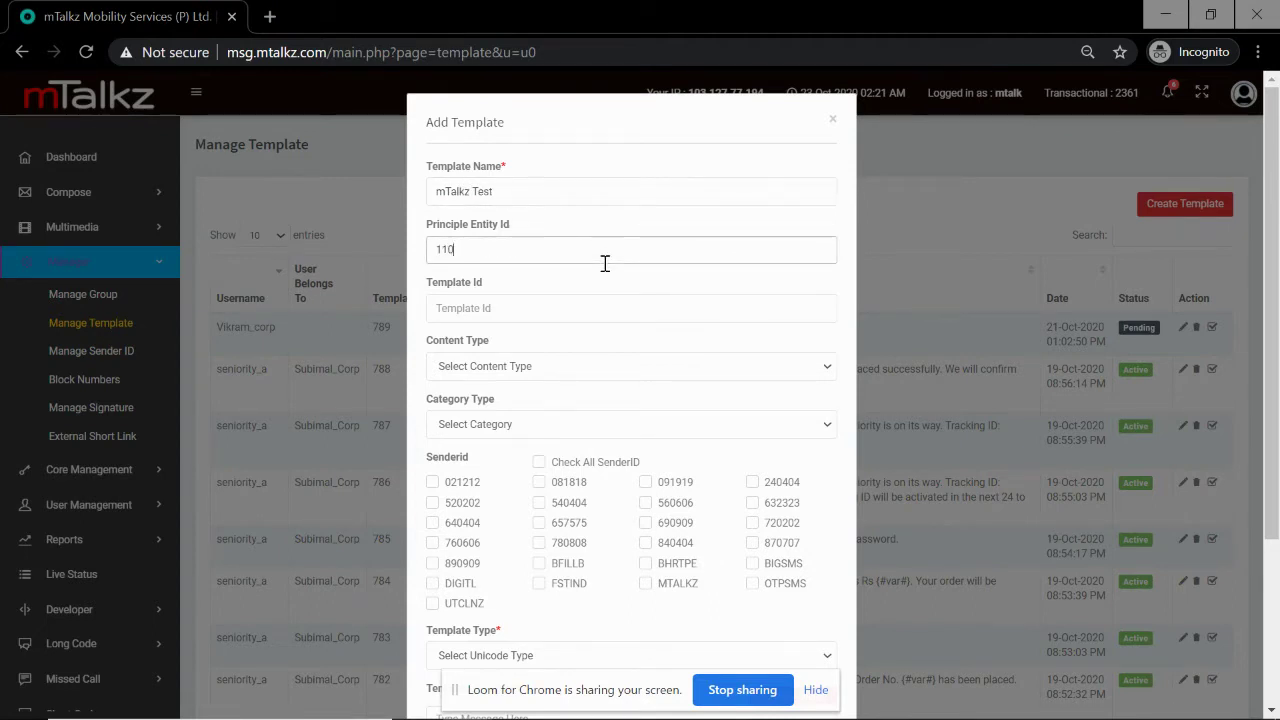
type("20000")
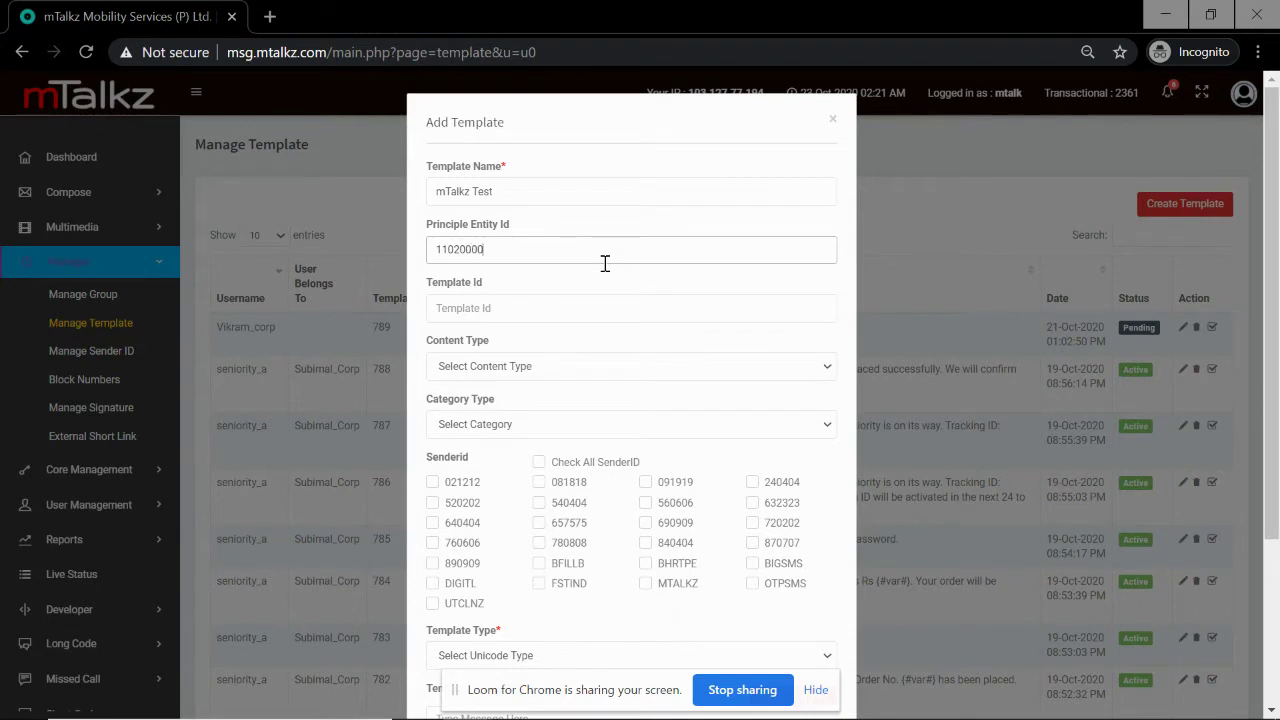
type("1250")
key("Tab")
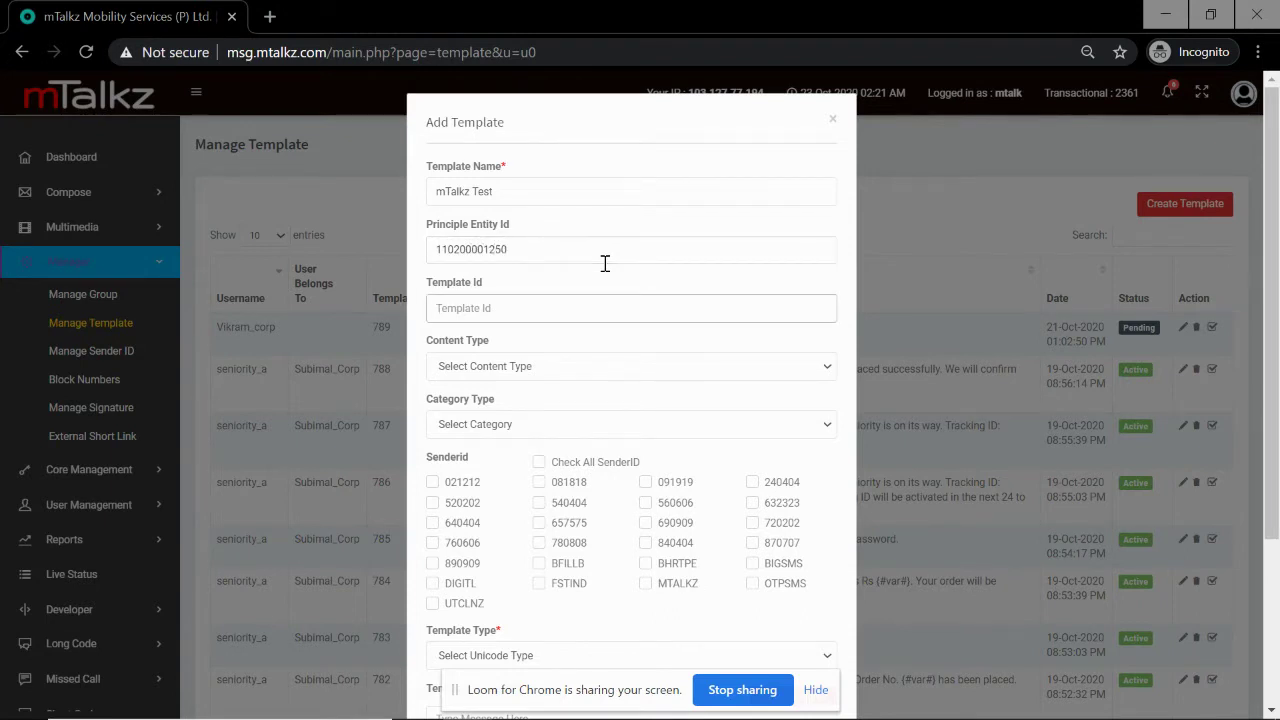
type("16547895253210")
key("Tab")
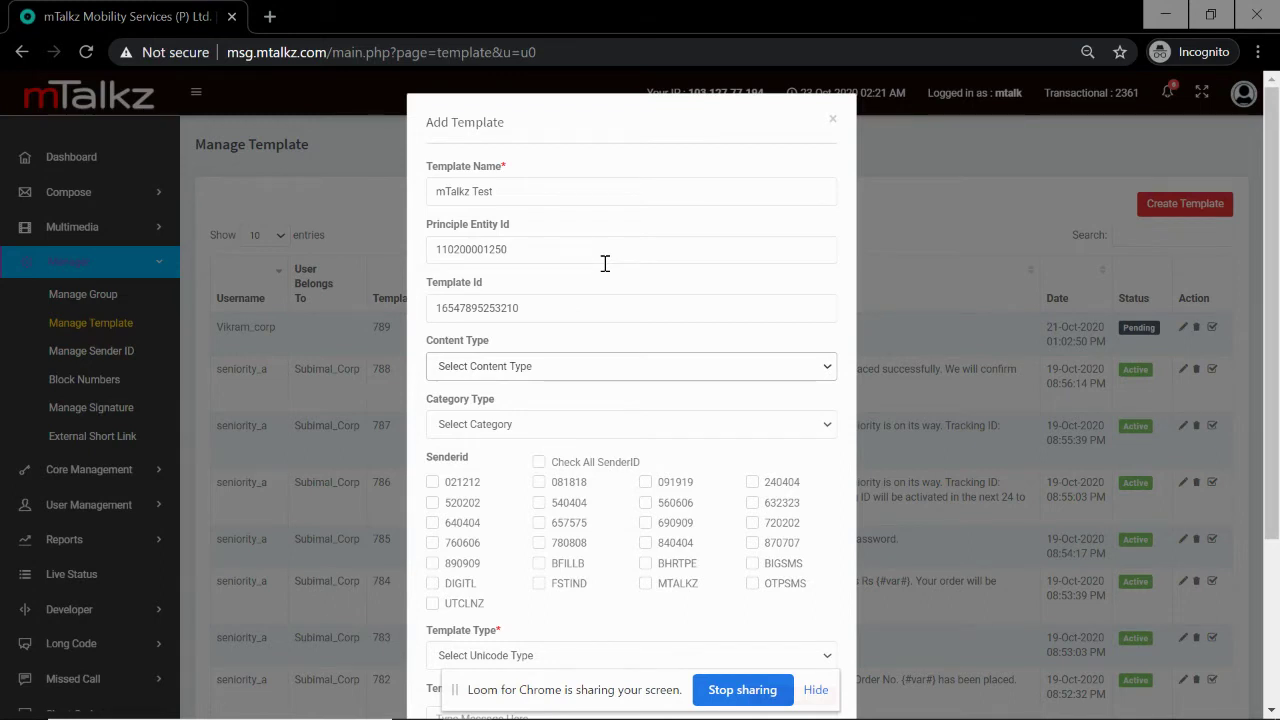
- Set content type Service Explicit, category Communication/Broadcasting/Entertainment/IT, and sender ID BIGSMS
left_click(545, 368)
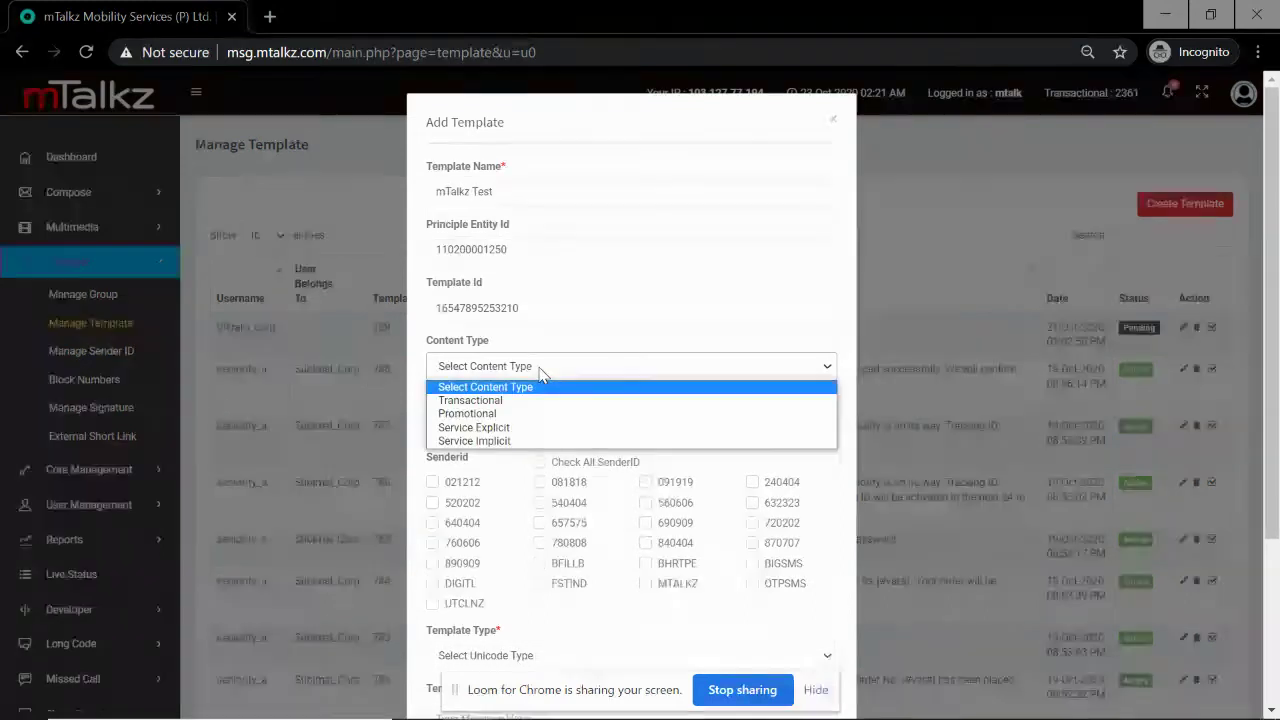
left_click(540, 431)
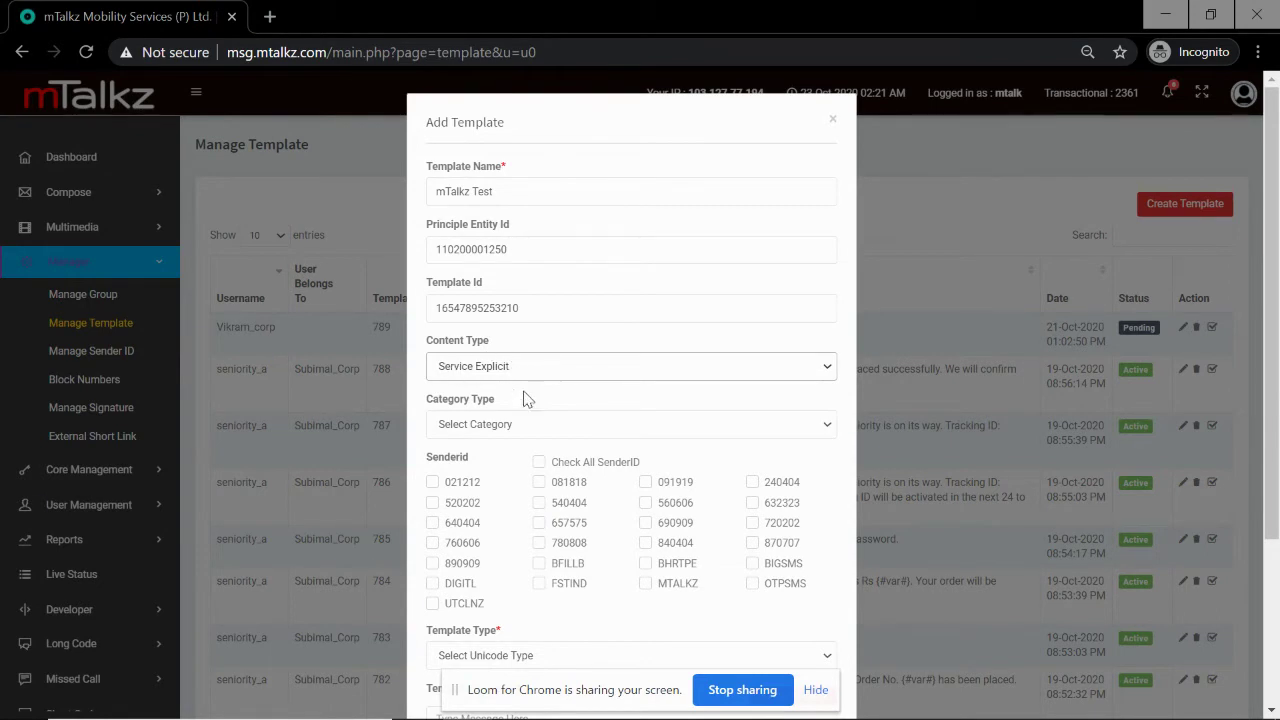
left_click(538, 428)
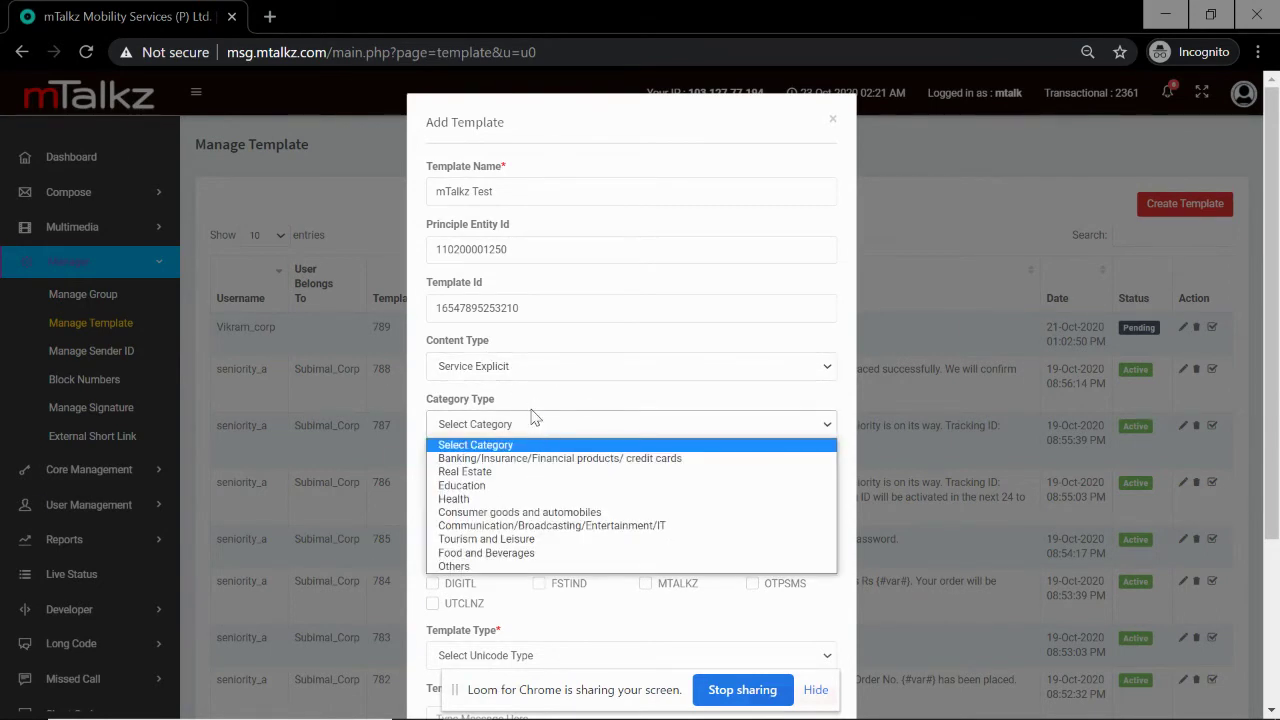
left_click(565, 526)
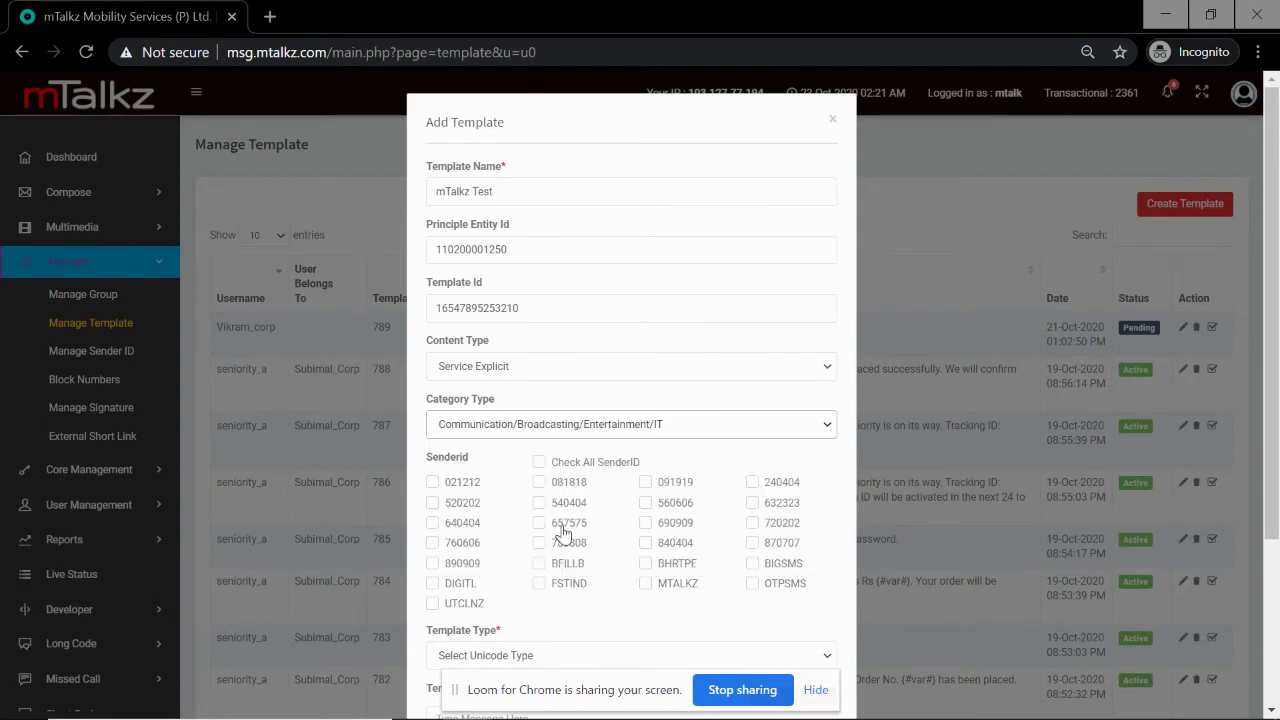
left_click(752, 563)
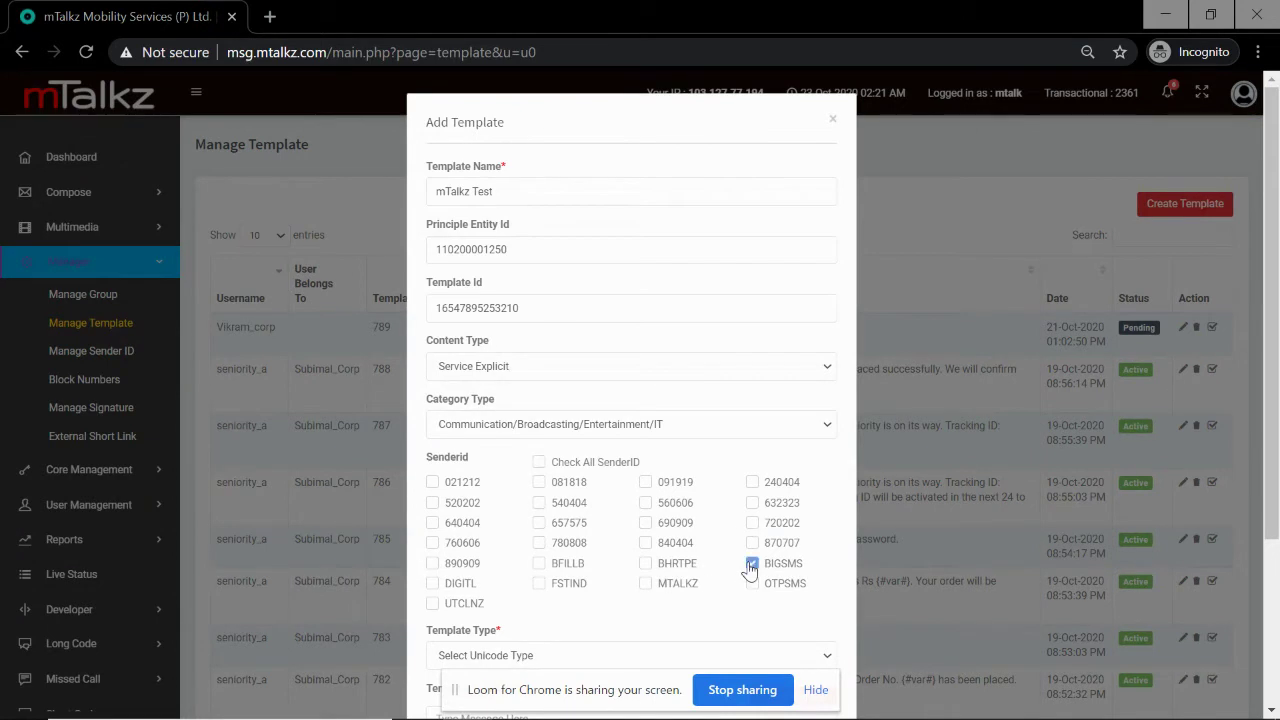
scroll(692, 488, "down", 1)
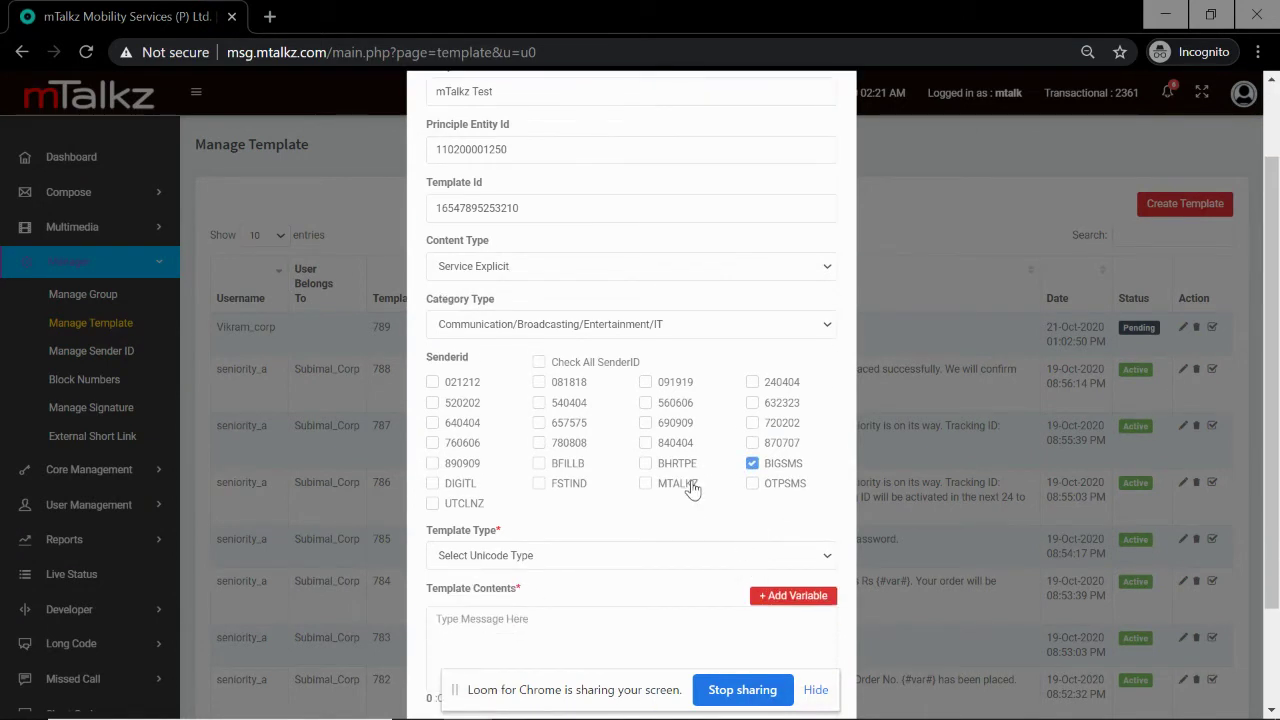
- Choose Normal Template as the template type
left_click(597, 551)
scroll(595, 545, "down", 1)
left_click(567, 462)
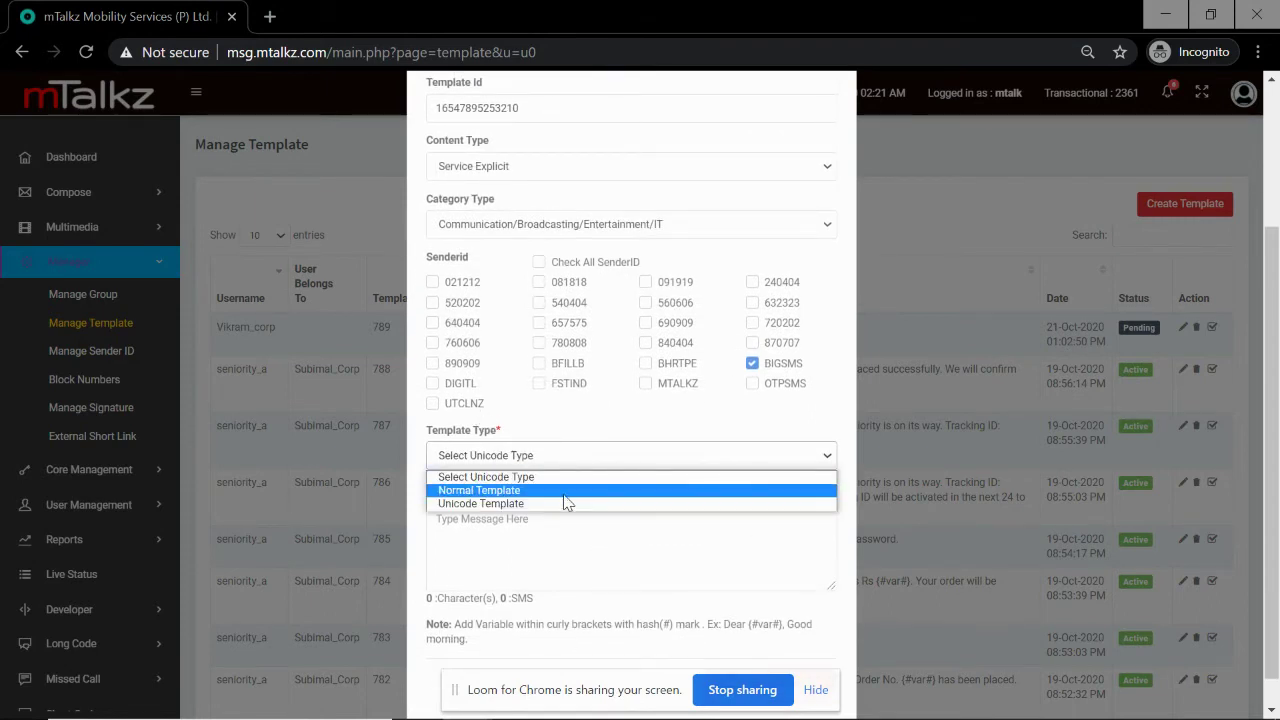
left_click(565, 500)
- Copy the prepared OTP message line from Notepad for the template contents
left_click(563, 542)
key("alt+Tab")
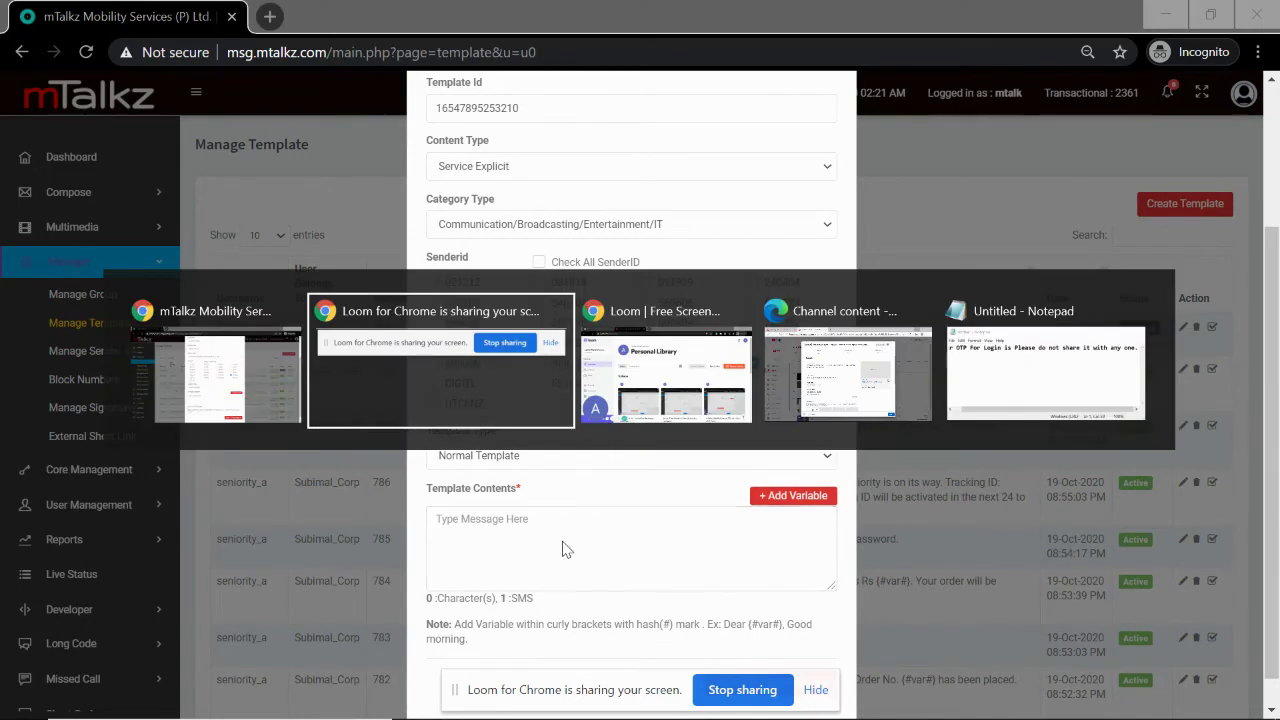
key("Tab")
key("Tab")
key("Tab")
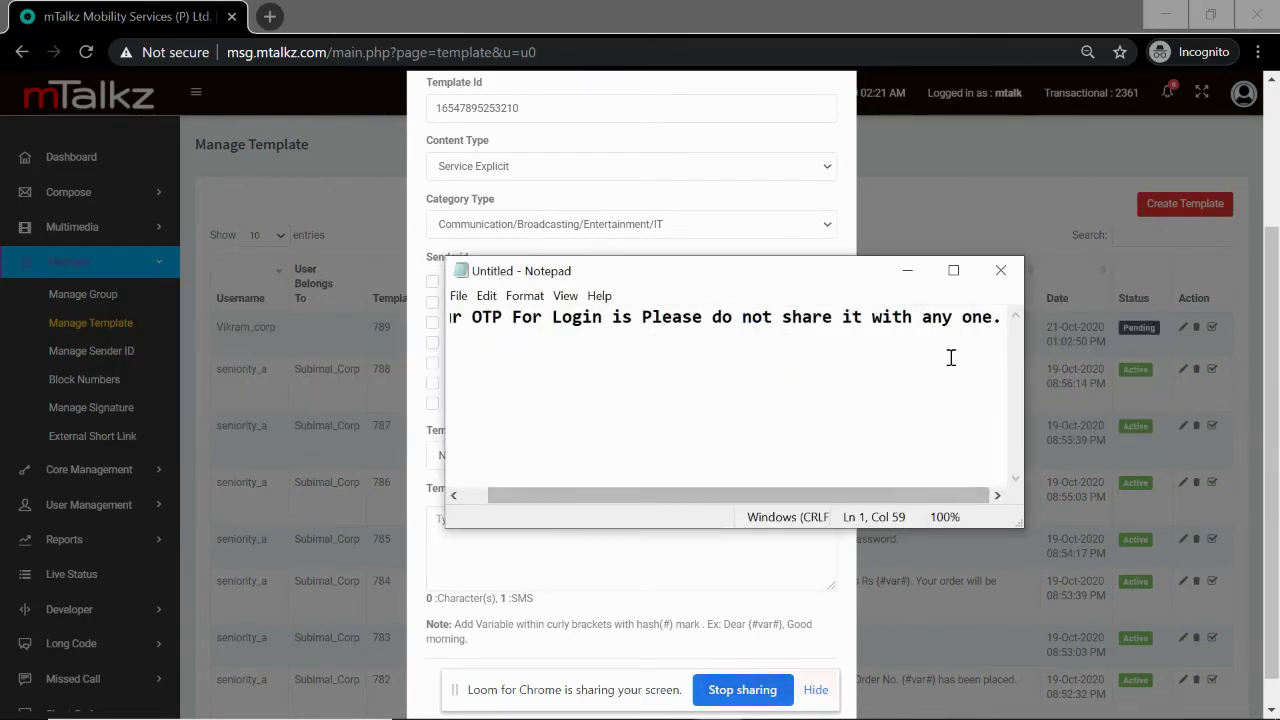
left_click_drag(998, 318, 392, 333)
key("ctrl+c")
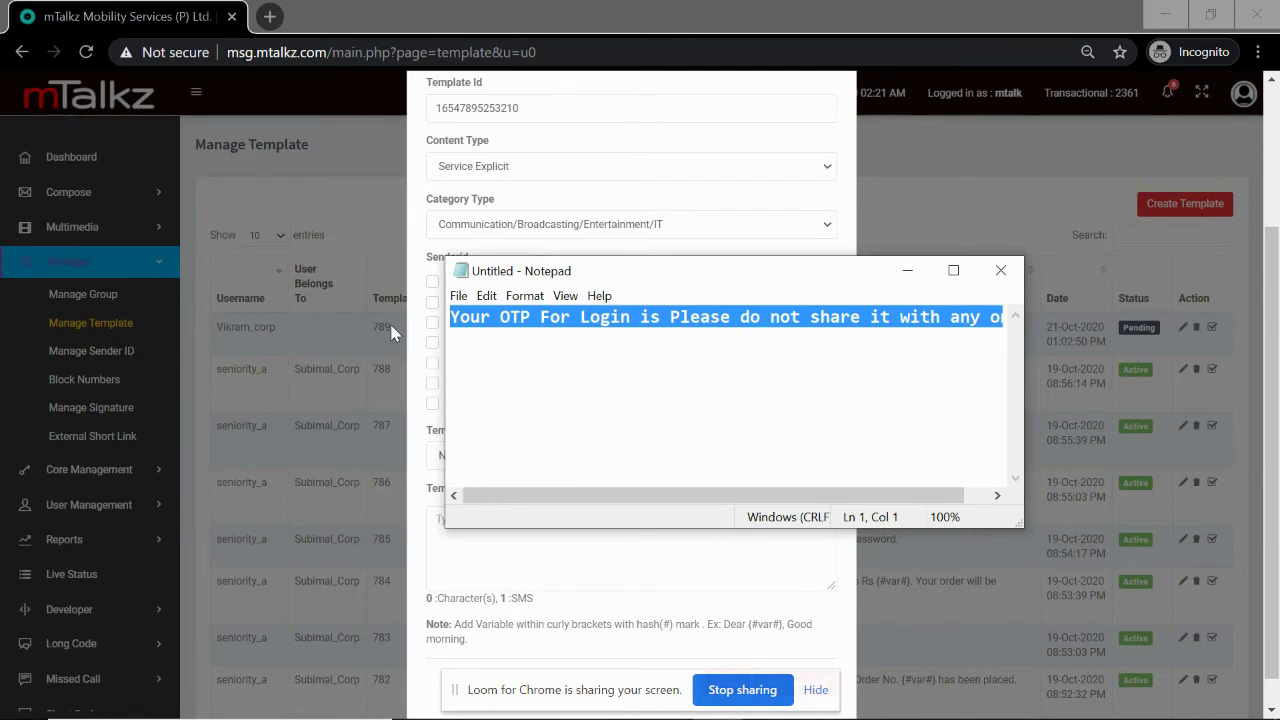
key("alt+Tab")
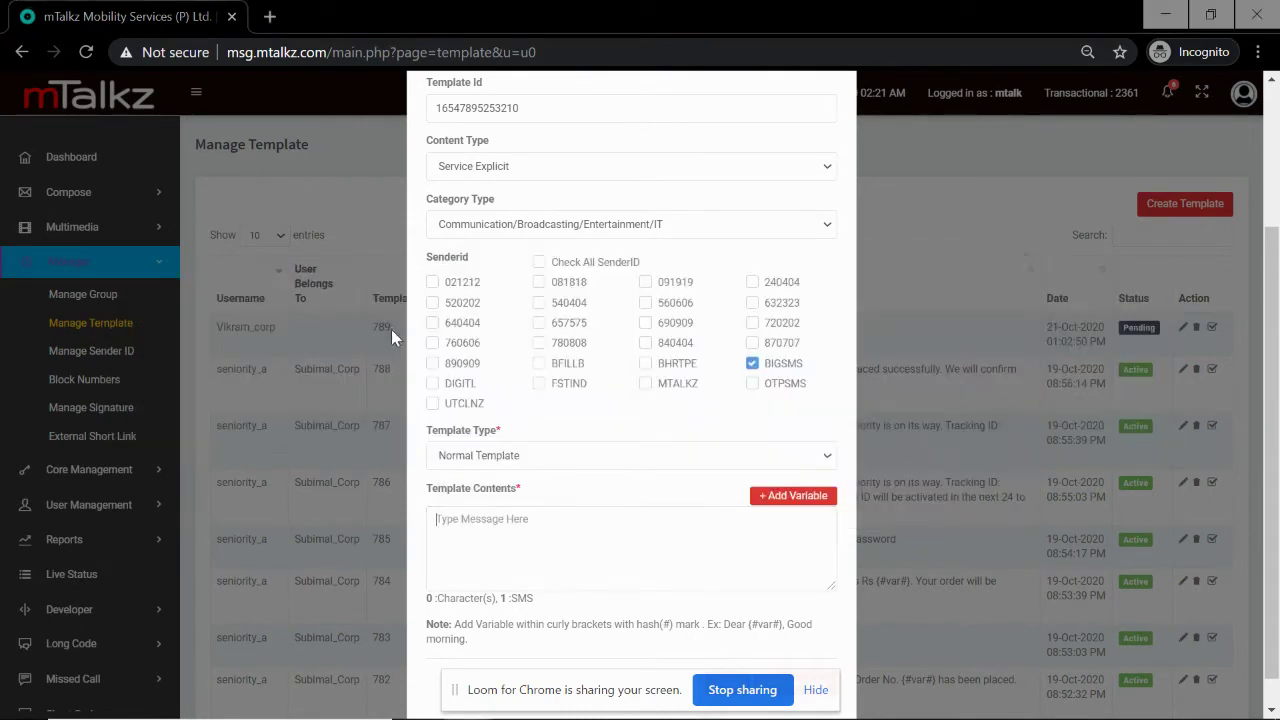
- Paste the OTP login message and insert a {#var#} variable after 'Login is'
key("ctrl+v")
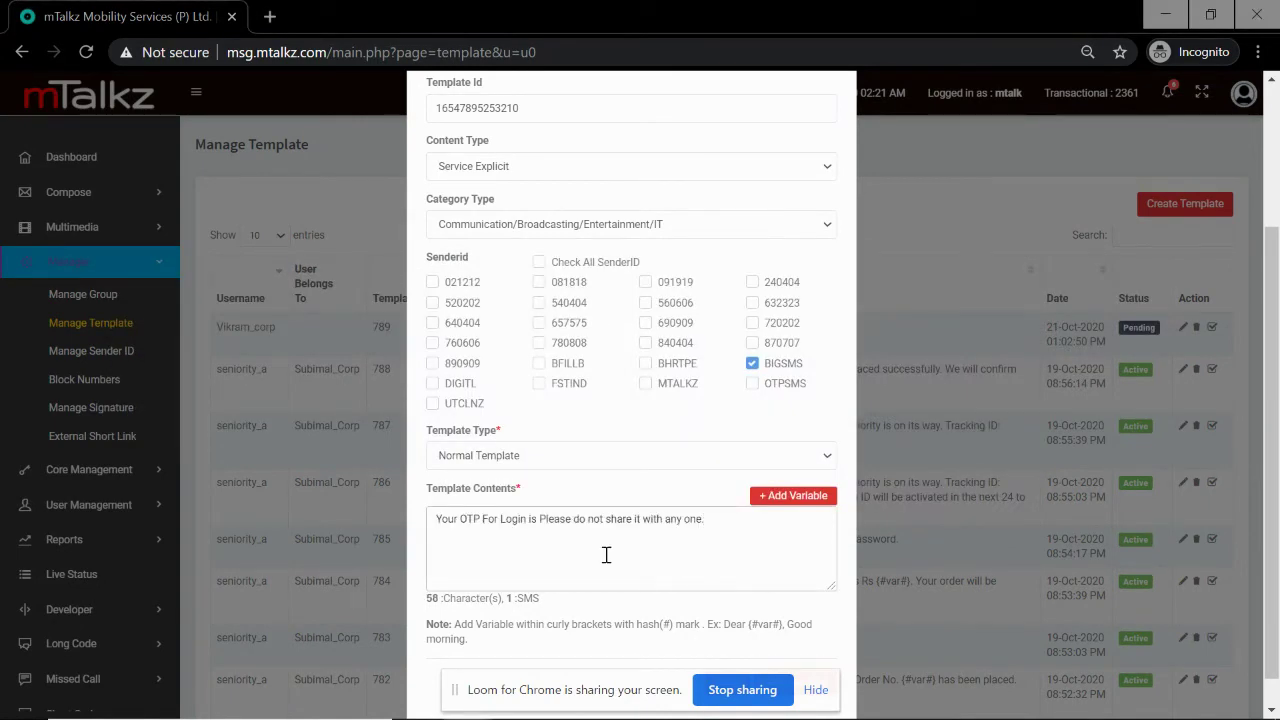
left_click(540, 521)
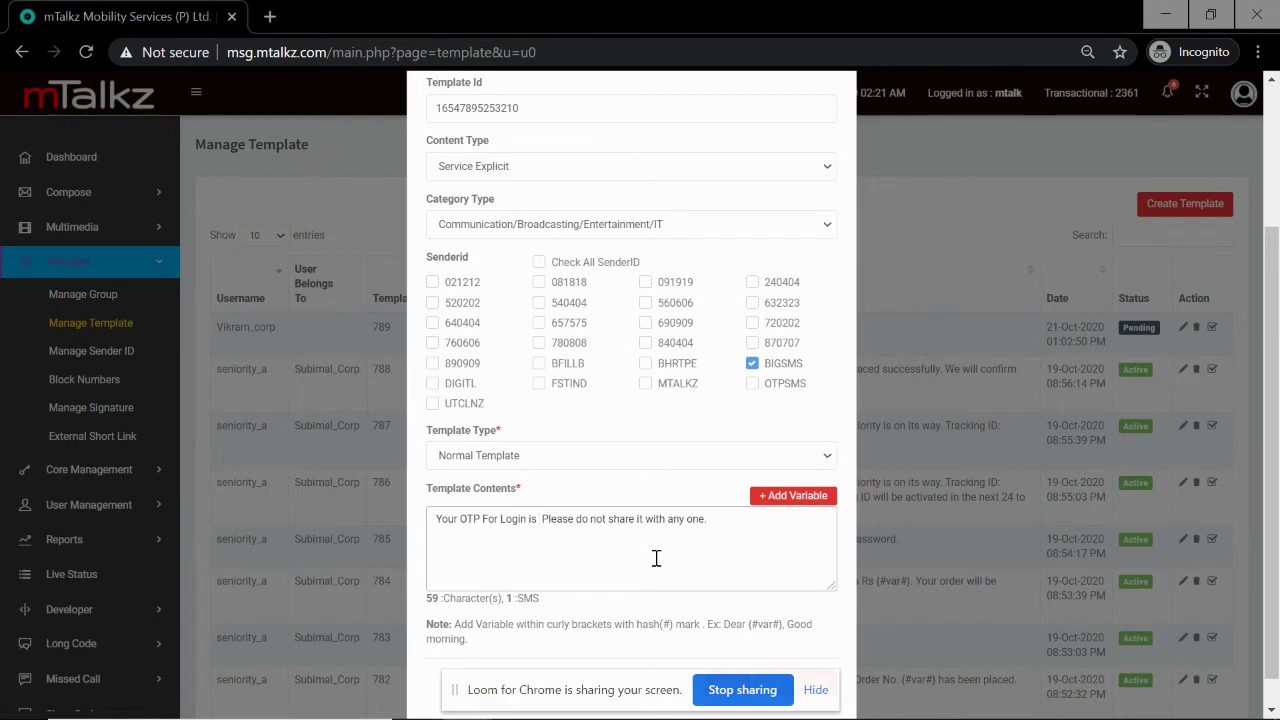
left_click(776, 500)
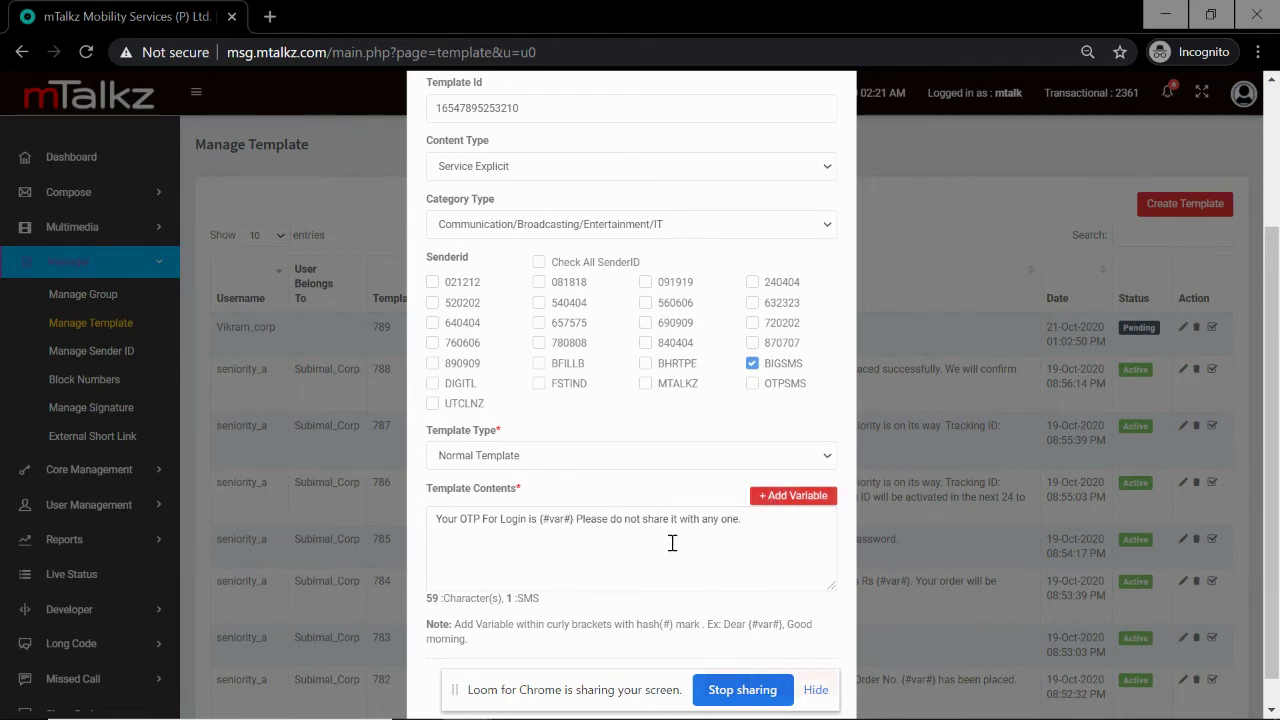
scroll(672, 542, "down", 1)
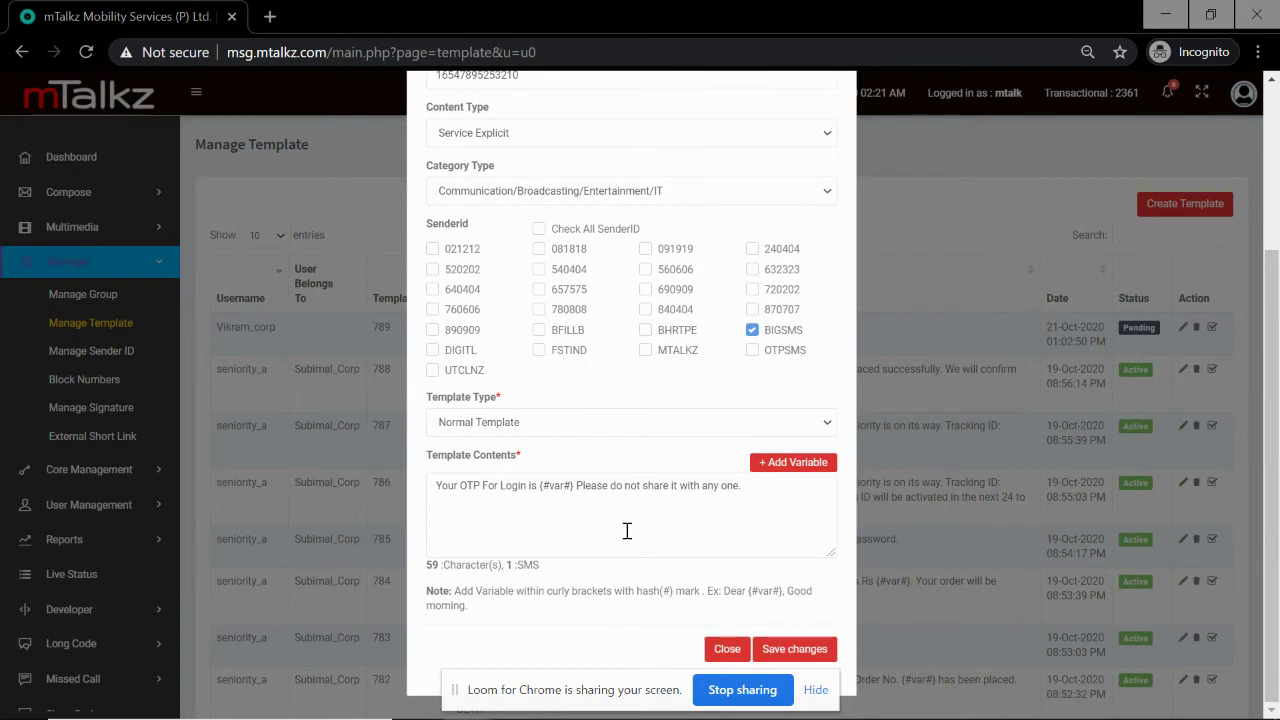
- Save the template and check its OTP message in the new list row 790
left_click(810, 656)
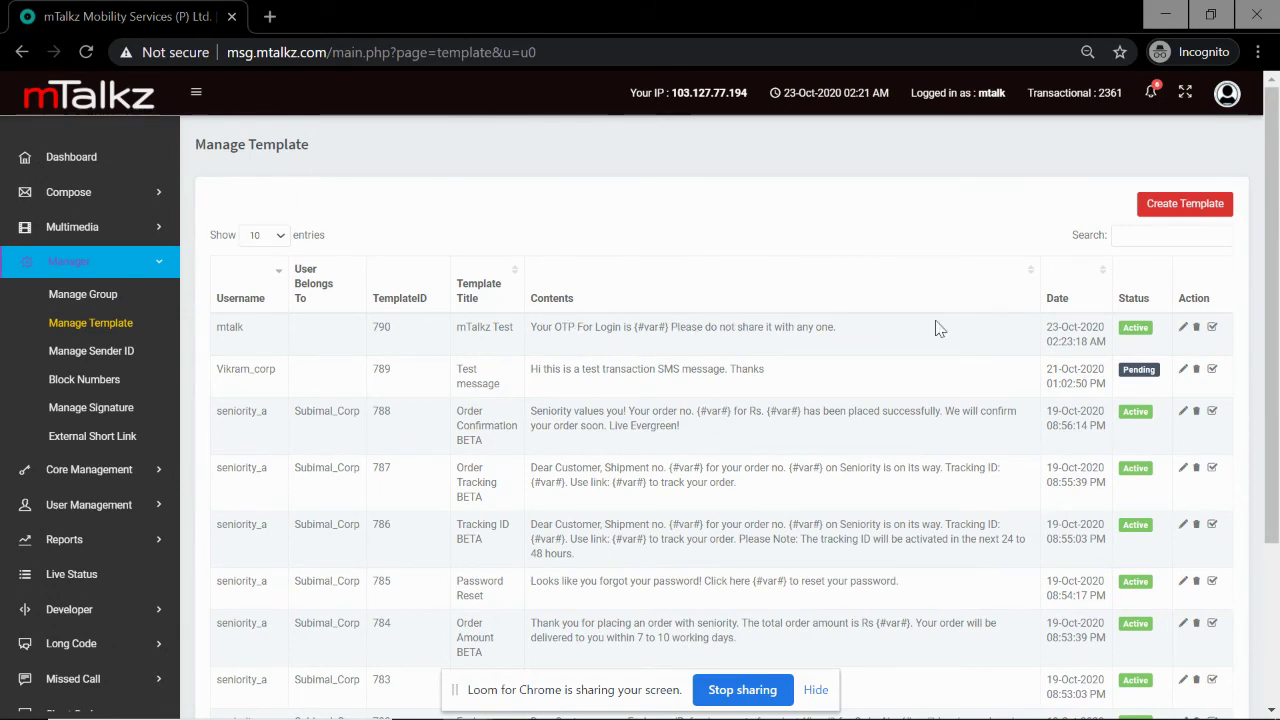
left_click_drag(848, 331, 520, 336)
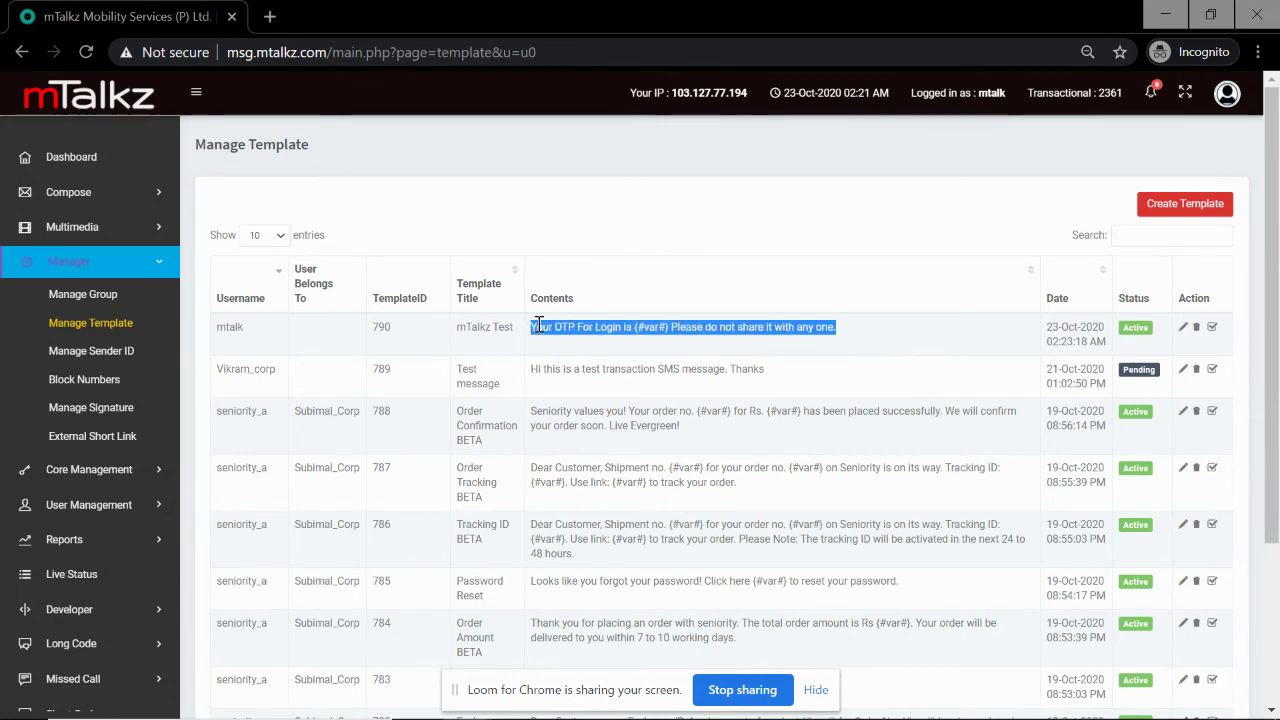